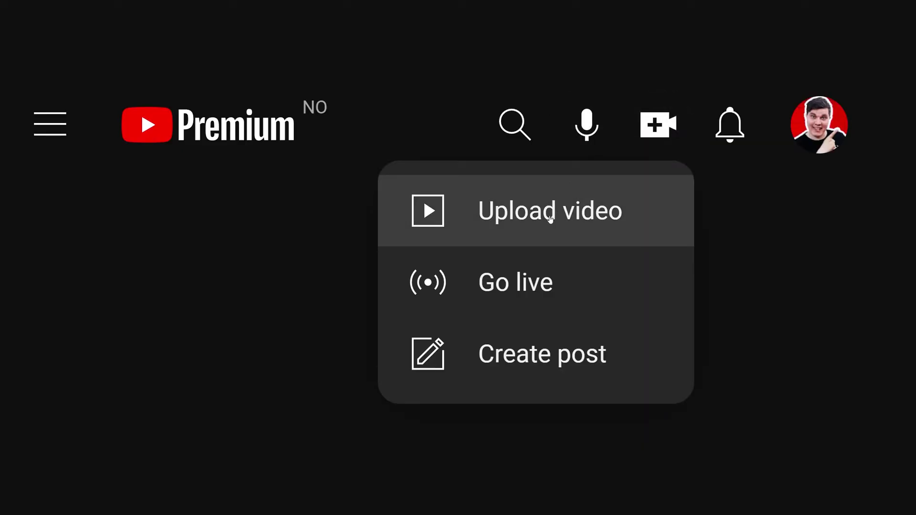
Start a new video upload from YouTube's Create (camera +) button.
click(550, 219)
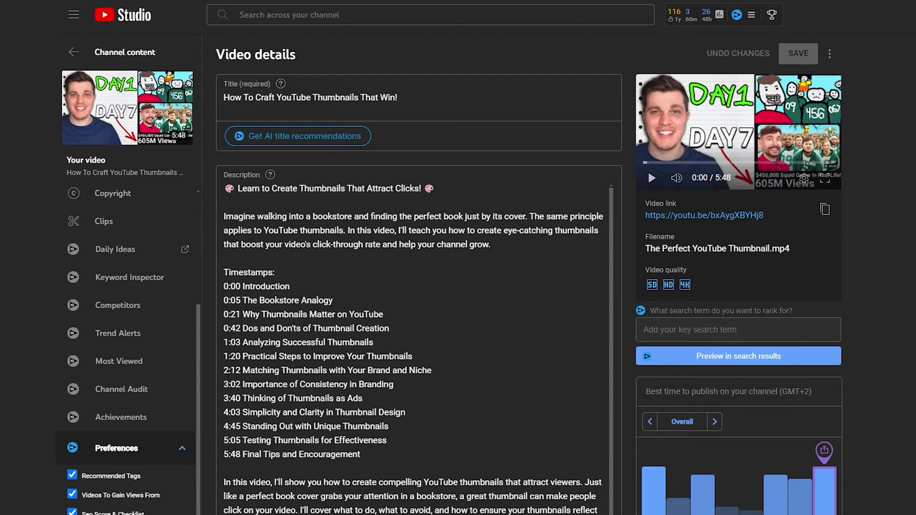
Scroll the thumbnails video's details, then open vidIQ Keyword Inspector showing the channel's Most Viewed videos.
scroll(525, 286, down, 3)
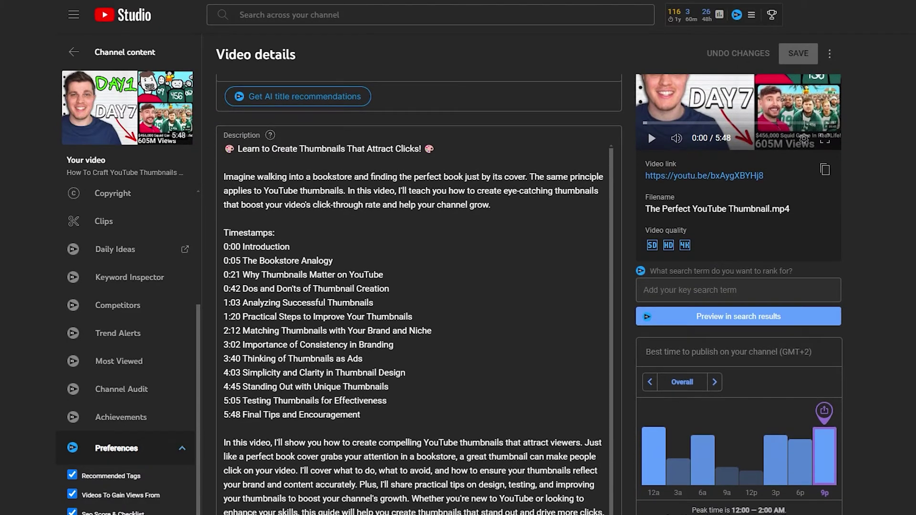
scroll(524, 286, down, 6)
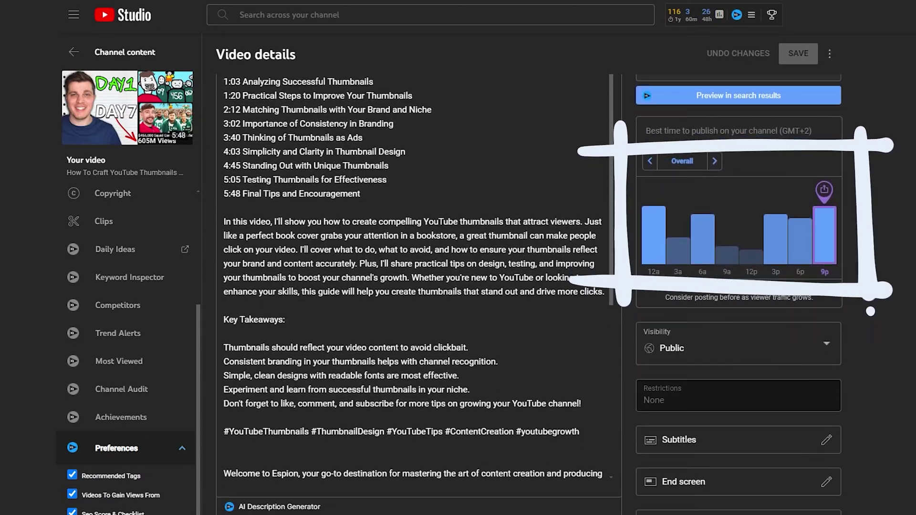
scroll(419, 287, down, 5)
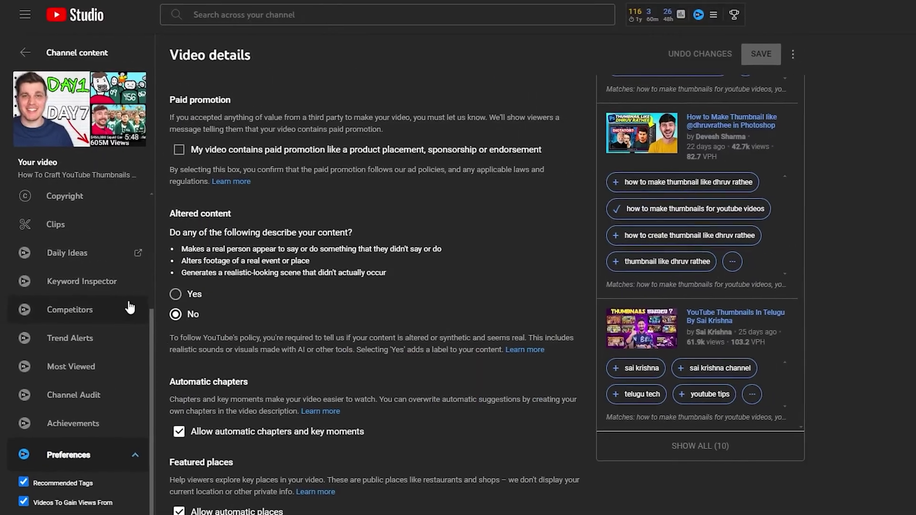
click(81, 281)
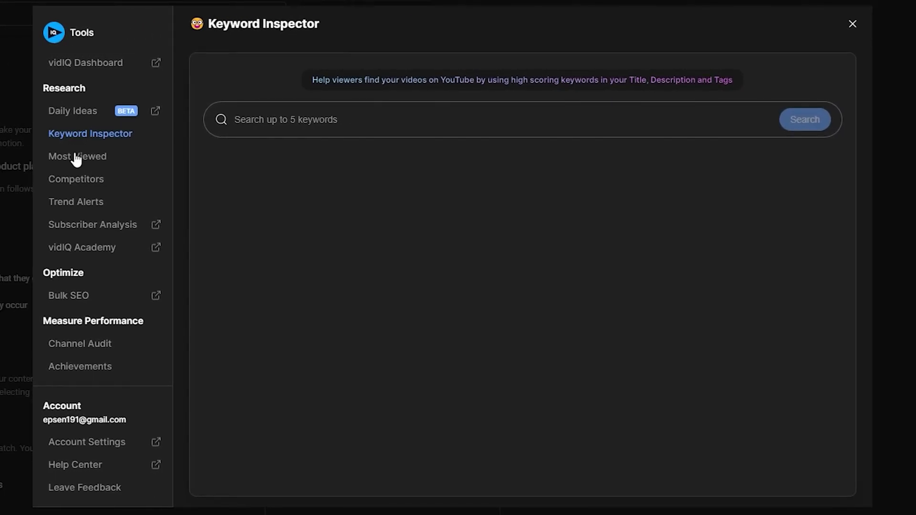
click(77, 157)
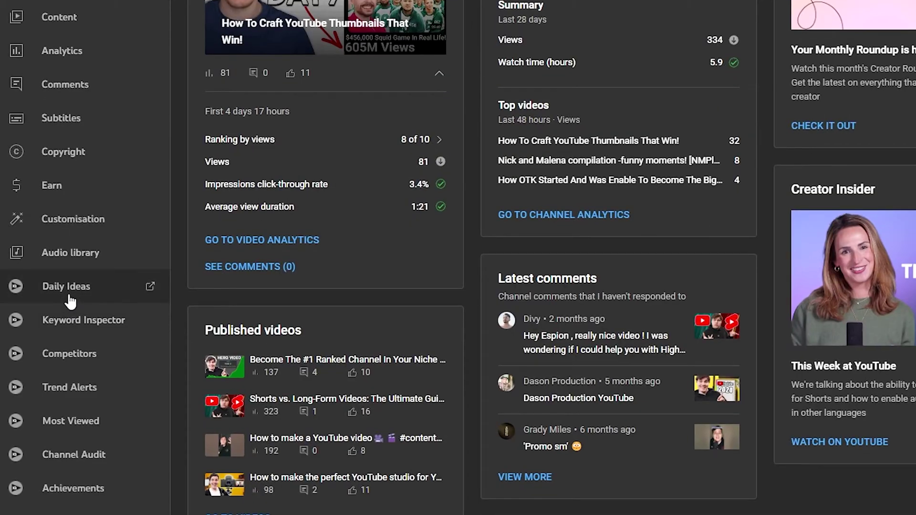
Open vidIQ Daily Ideas from the YouTube Studio sidebar in a new tab.
click(70, 301)
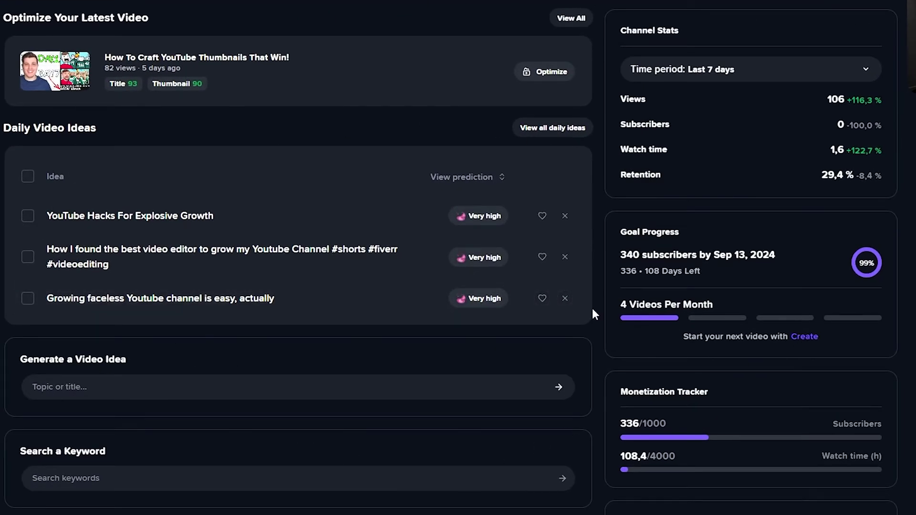
Scroll through the vidIQ dashboard and the Create page's topic and trend suggestions.
scroll(592, 313, down, 5)
scroll(349, 265, down, 3)
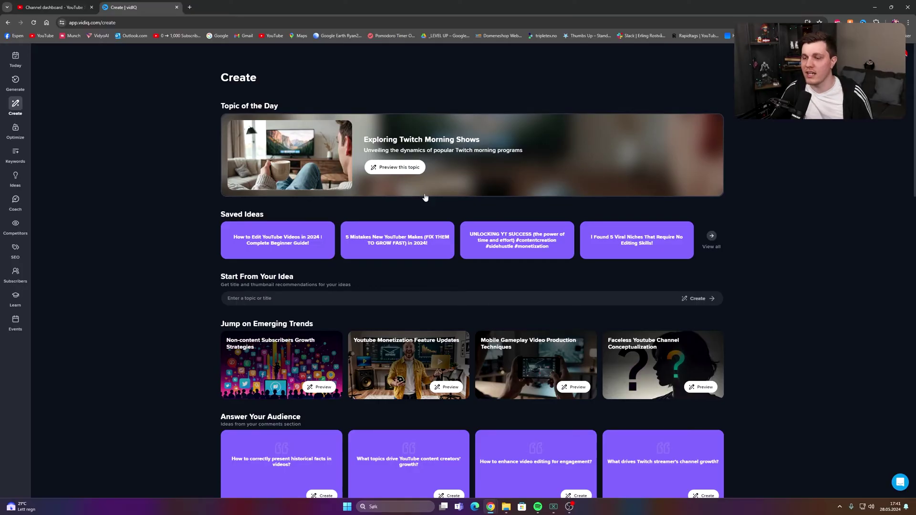
scroll(182, 237, down, 6)
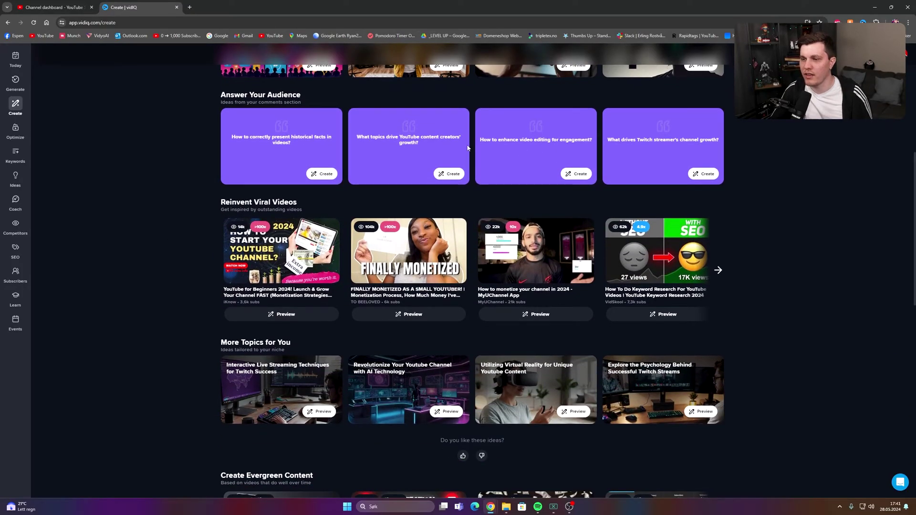
scroll(529, 280, up, 6)
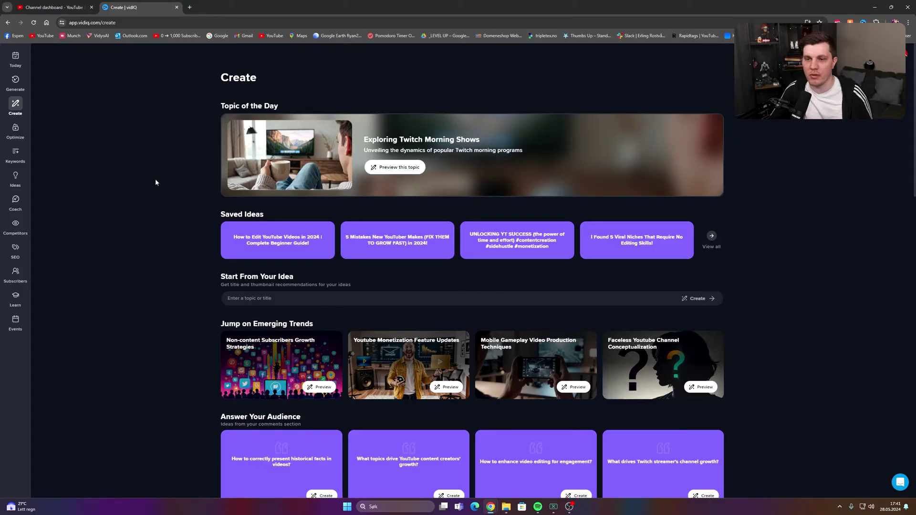
Open the thumbnails video in vidIQ Optimize and review its Title, Thumbnail and Details scores.
click(15, 129)
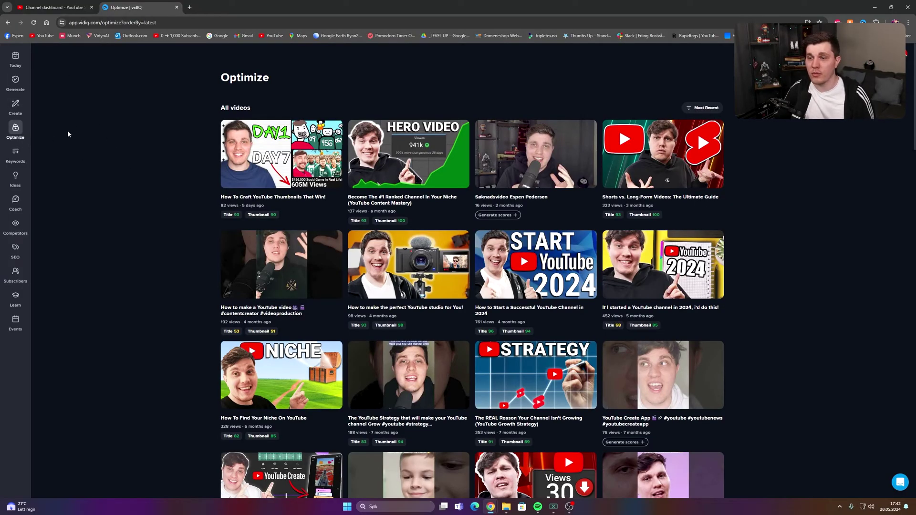
click(282, 155)
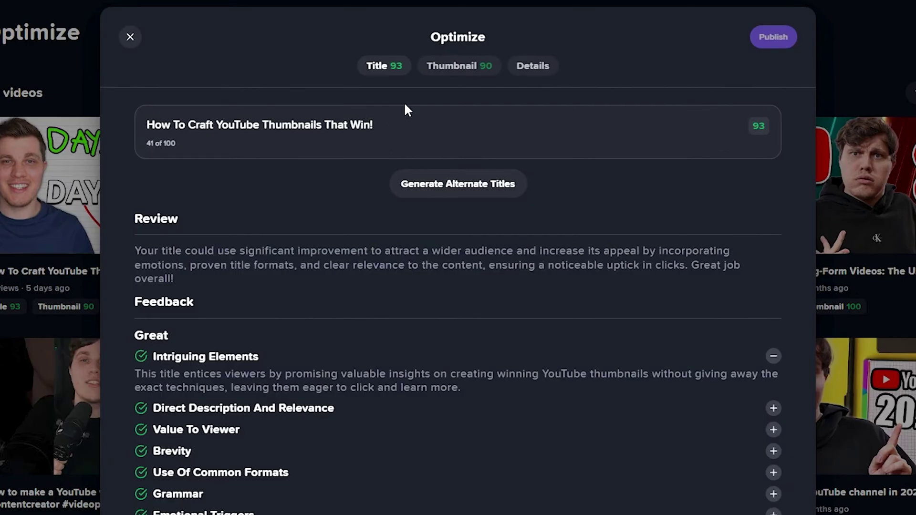
click(457, 70)
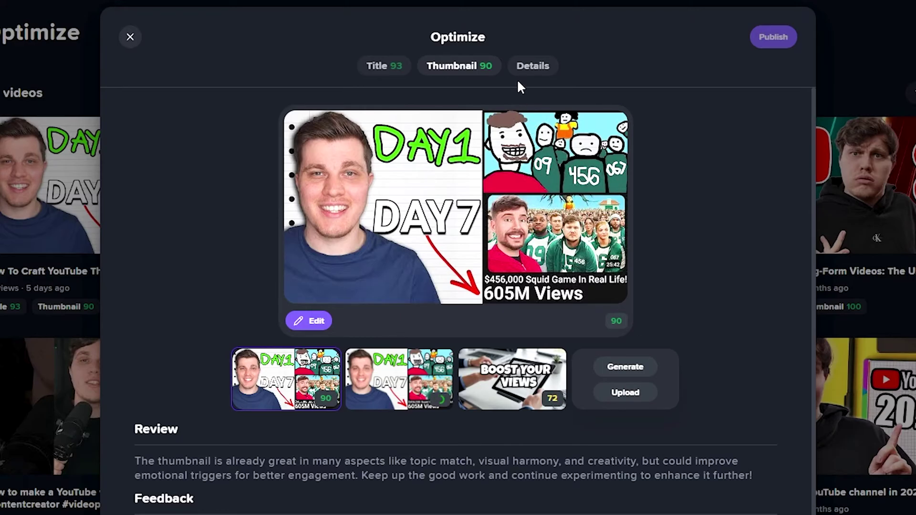
click(528, 69)
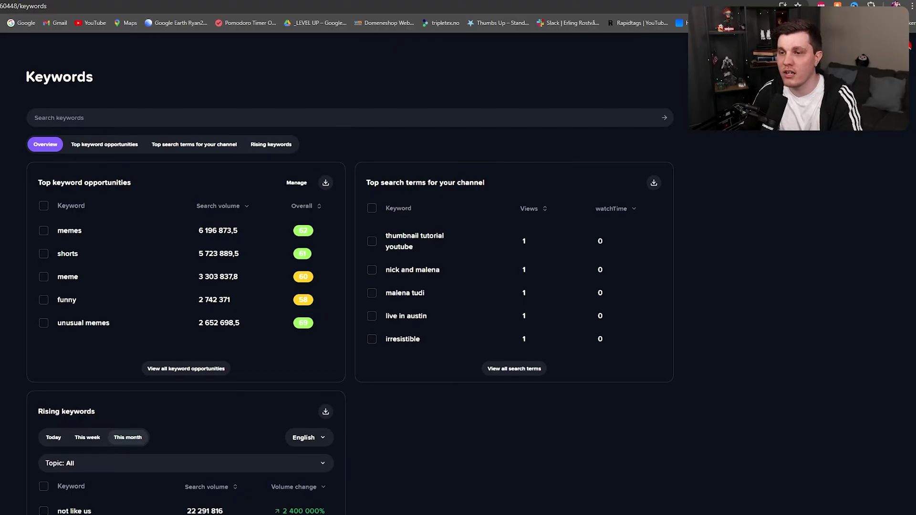
Run a keyword search for 'youtbe', which scores 80 with 729 534 search volume.
click(83, 116)
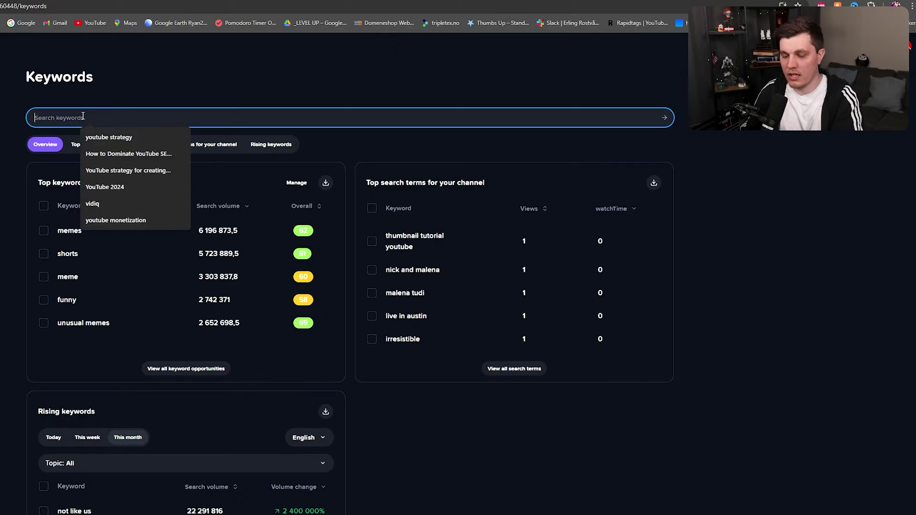
text(youtbe)
key(Return)
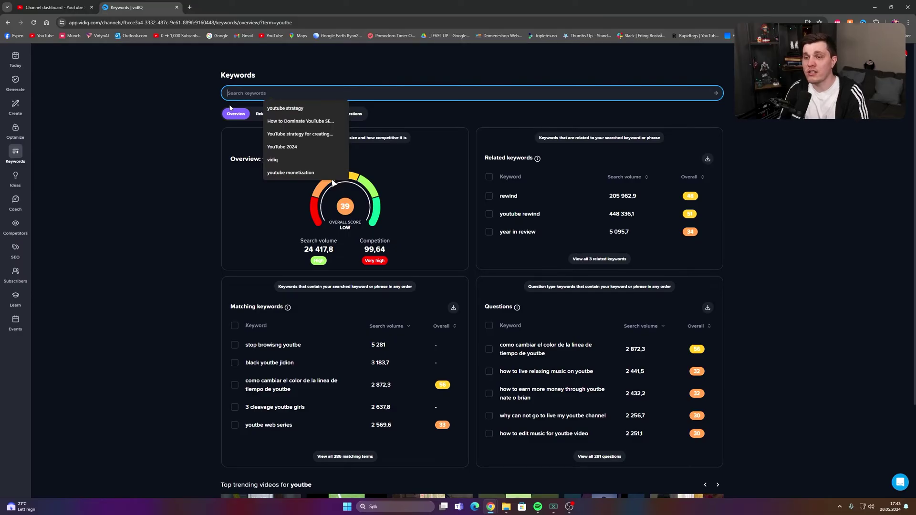
Search the keywords 'bake a ckake' from the autofill suggestion, then 'how to bake a chocolate'.
text(bake a)
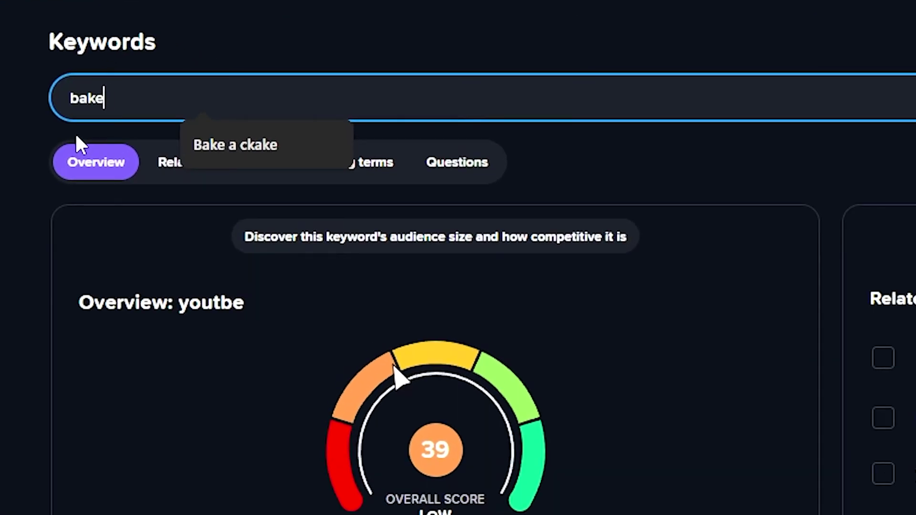
click(247, 143)
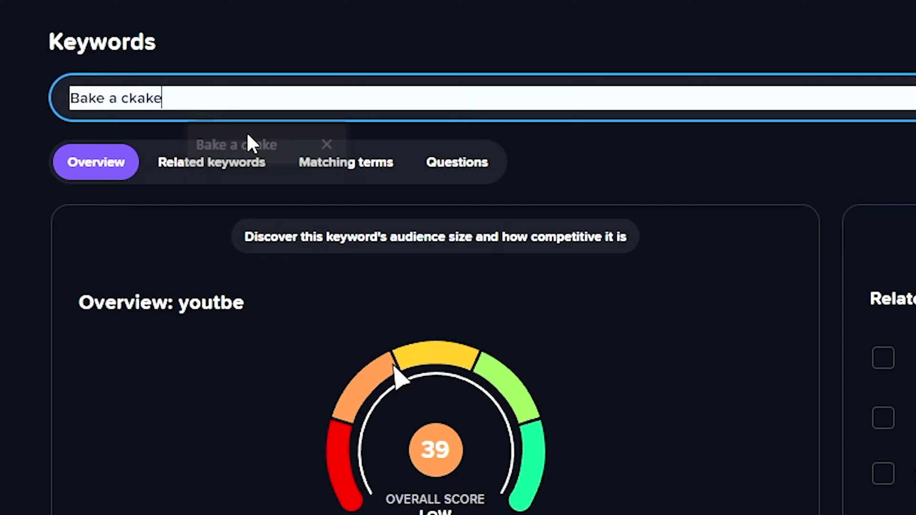
key(Return)
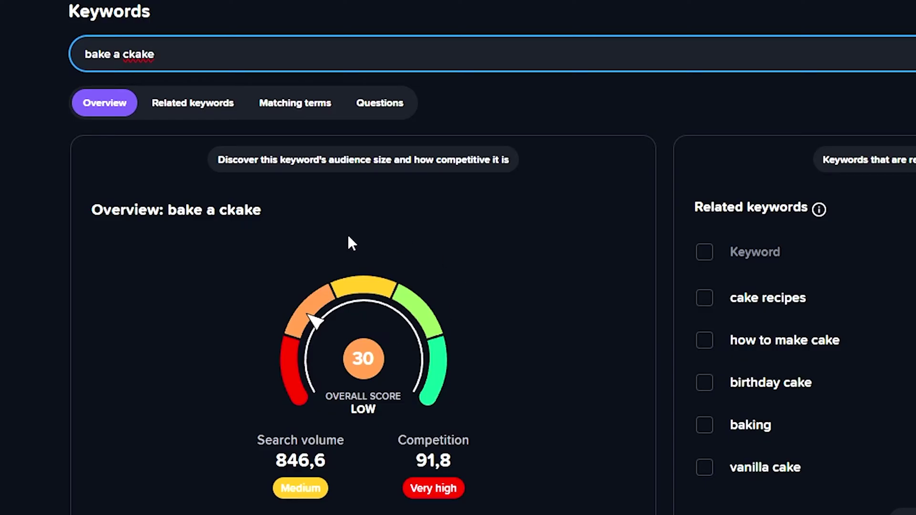
click(310, 467)
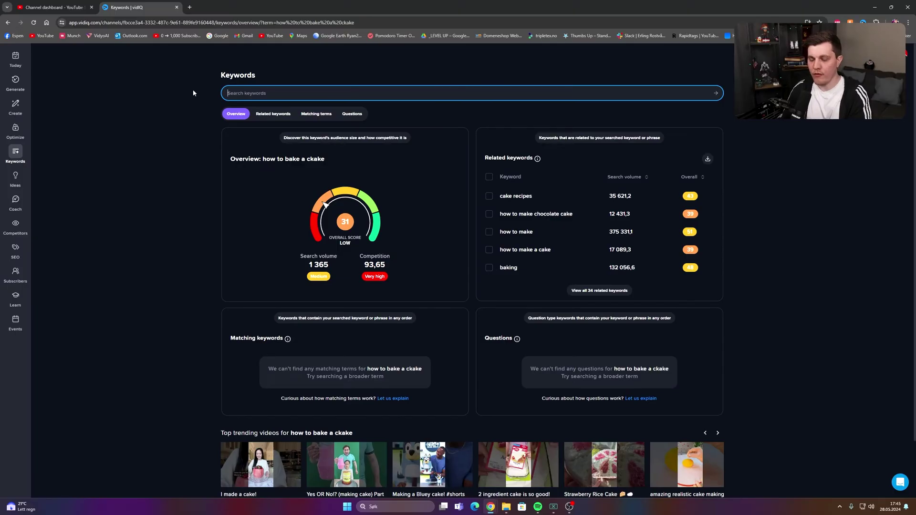
text(how to bake a chocolate)
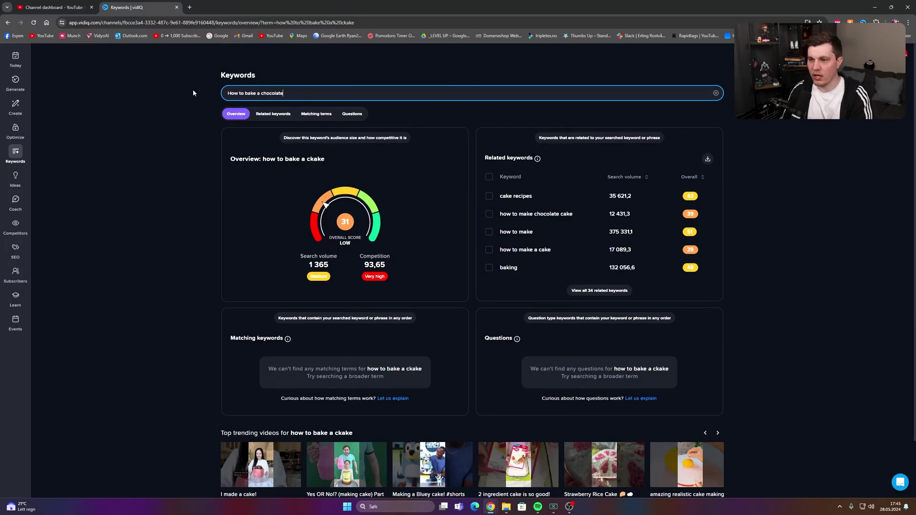
key(Return)
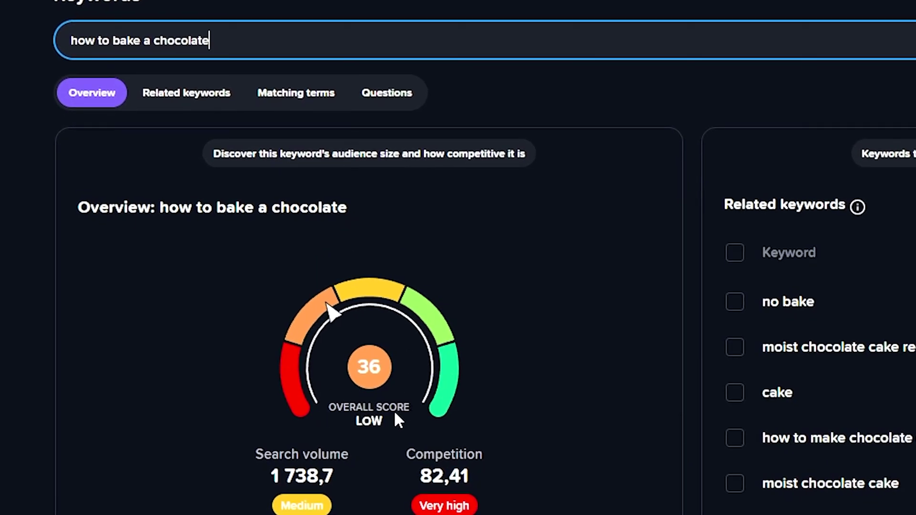
List question keywords and open 'how to bake a chocolate bundt cake' (score 61).
click(387, 93)
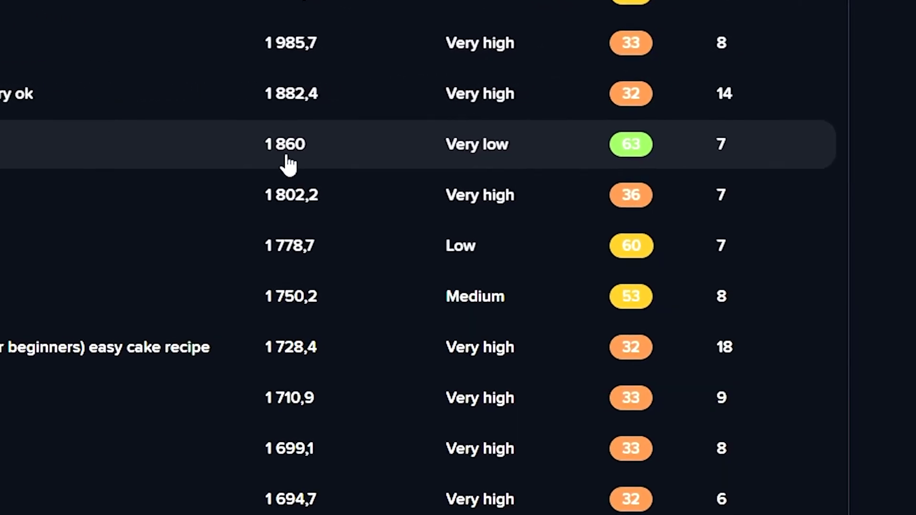
click(633, 148)
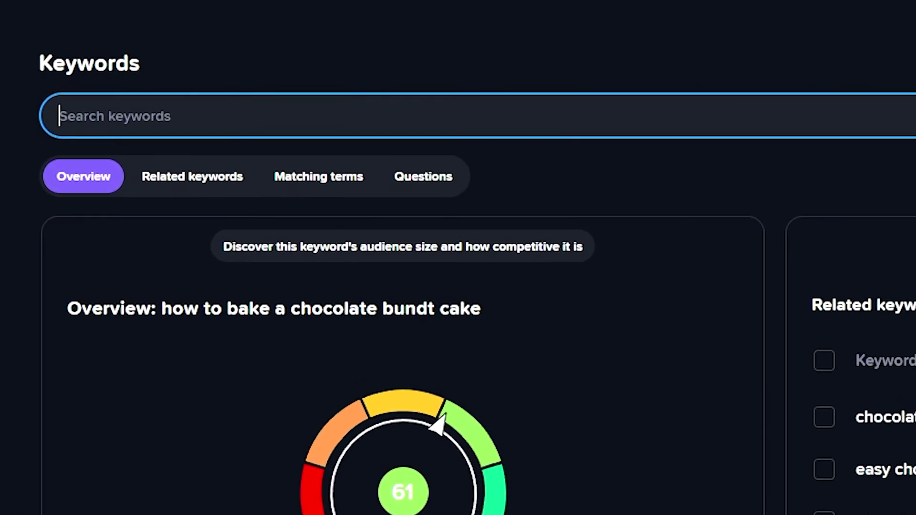
Search the keyword 'vidiq', check its Questions tab, then select the query for a new search.
text(vid)
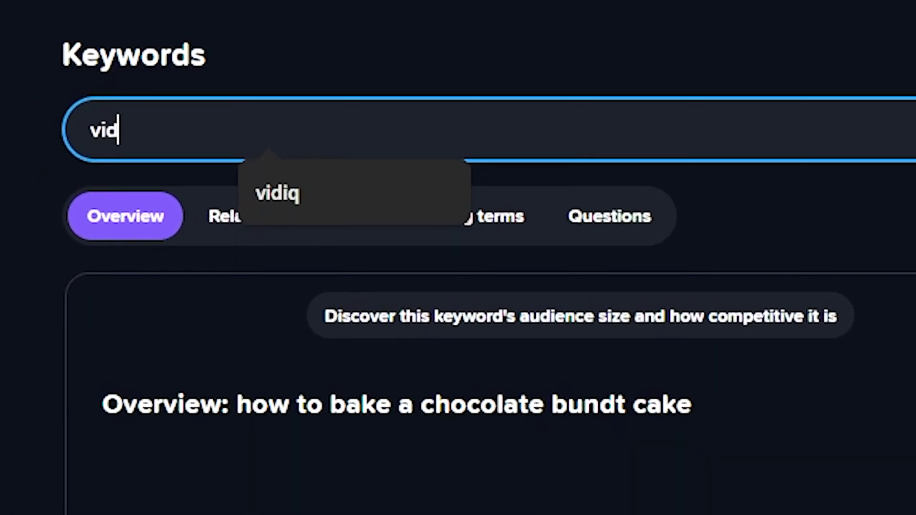
text(iq)
key(Return)
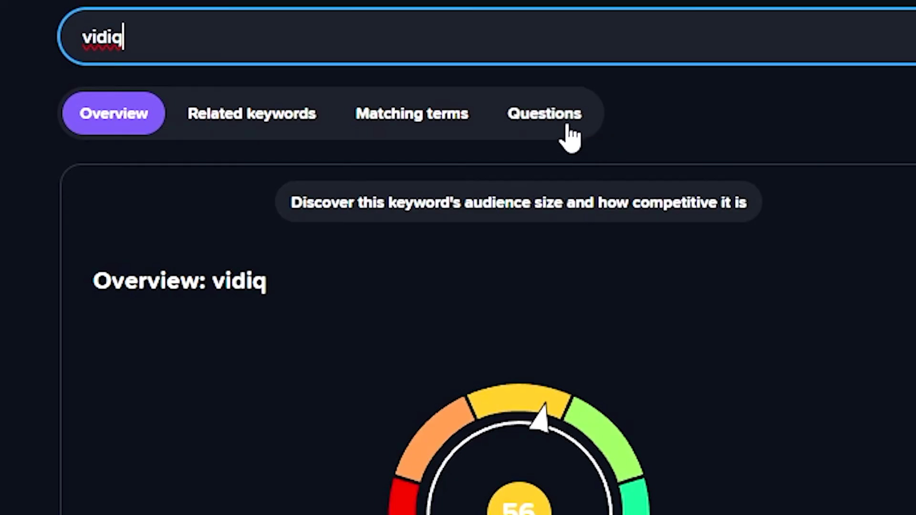
click(543, 115)
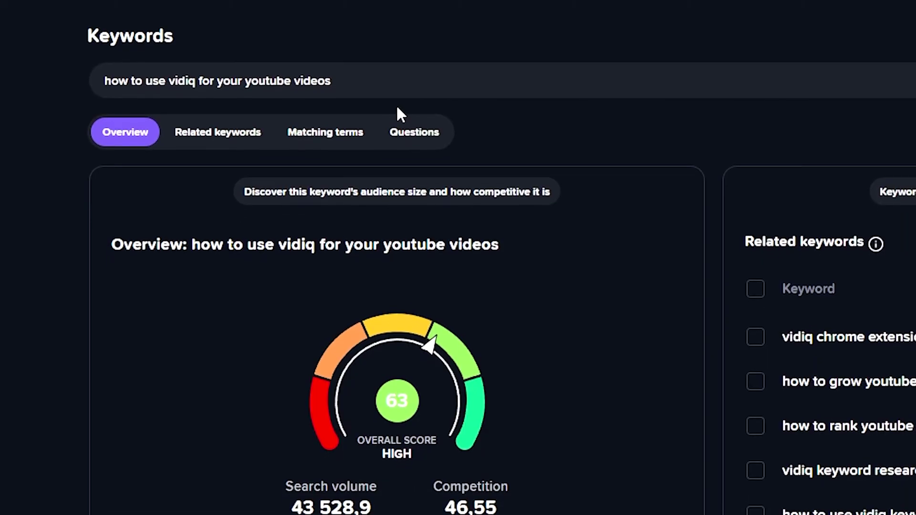
drag(344, 93, 186, 100)
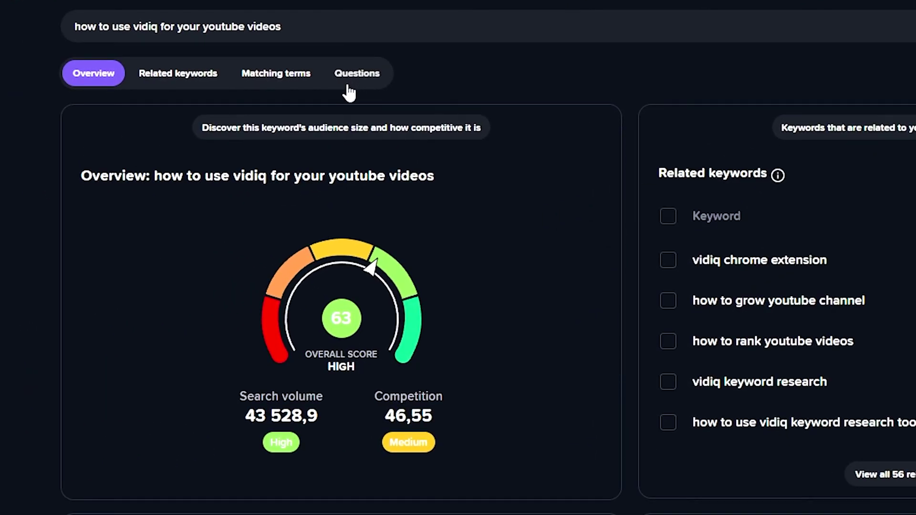
click(330, 27)
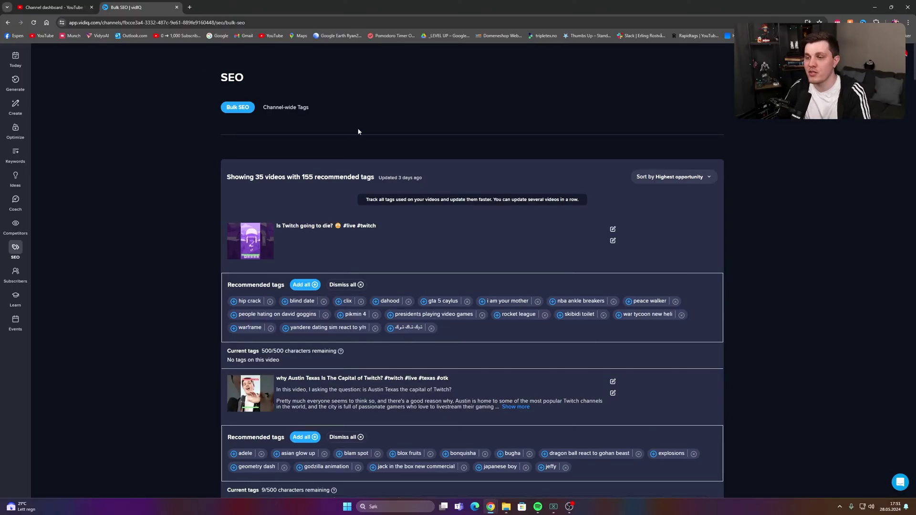
Scroll through the Bulk SEO tag list, then visit vidIQ's Learn and Events pages.
scroll(213, 145, down, 2)
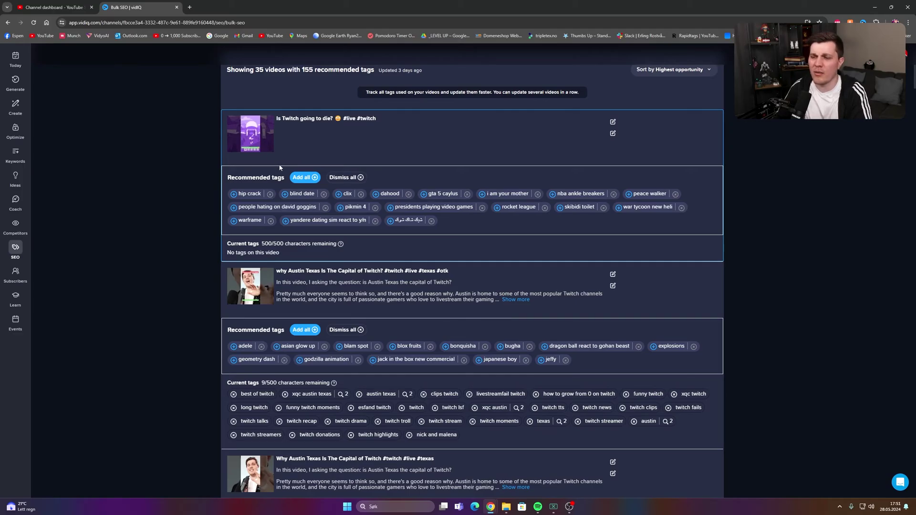
scroll(287, 141, down, 2)
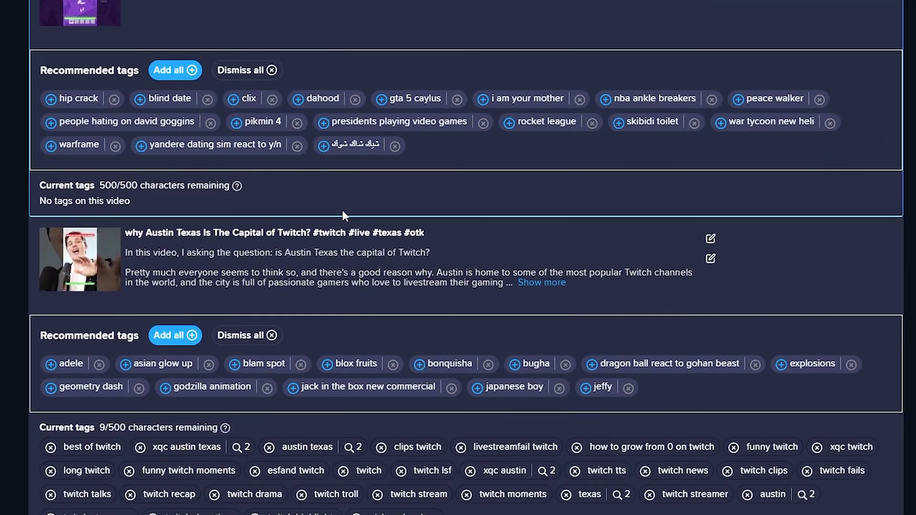
scroll(343, 215, down, 5)
scroll(336, 271, up, 10)
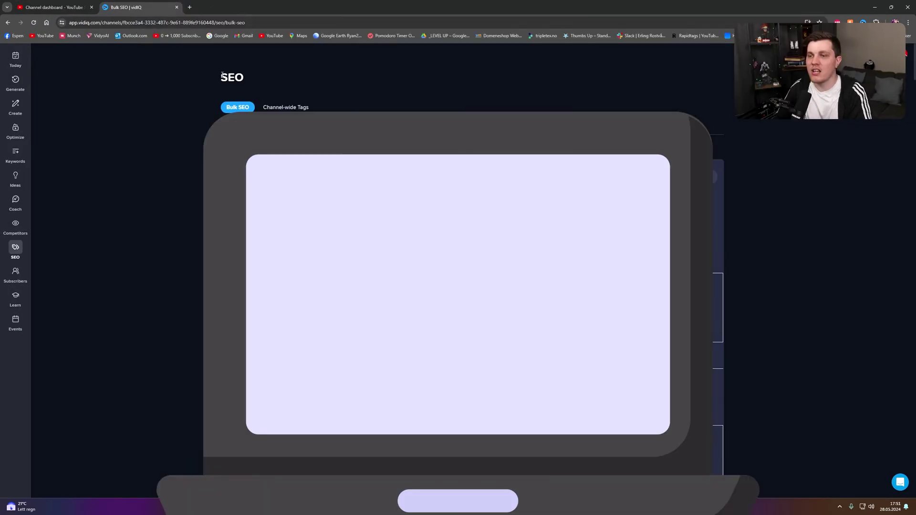
drag(17, 28, 65, 23)
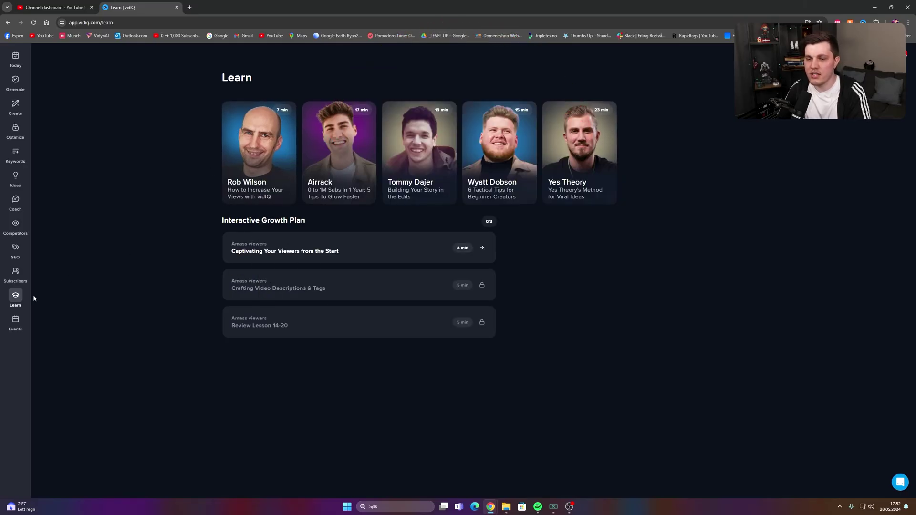
click(16, 322)
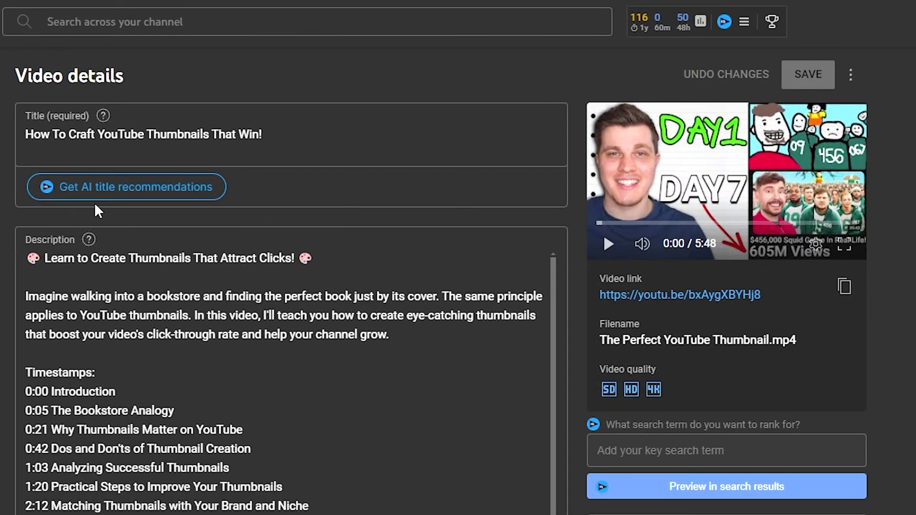
Generate five AI title suggestions for the thumbnail video and review its 48.1/100 SEO score.
click(160, 204)
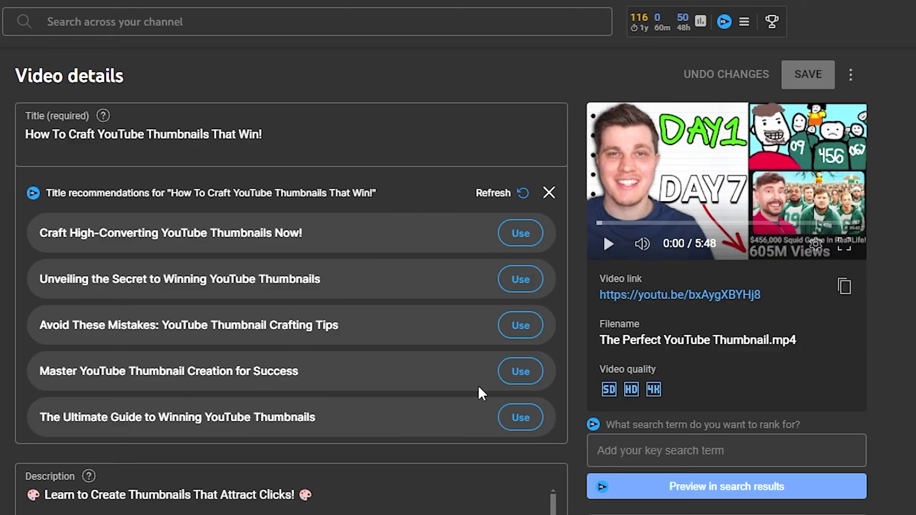
scroll(478, 385, down, 6)
scroll(346, 385, down, 10)
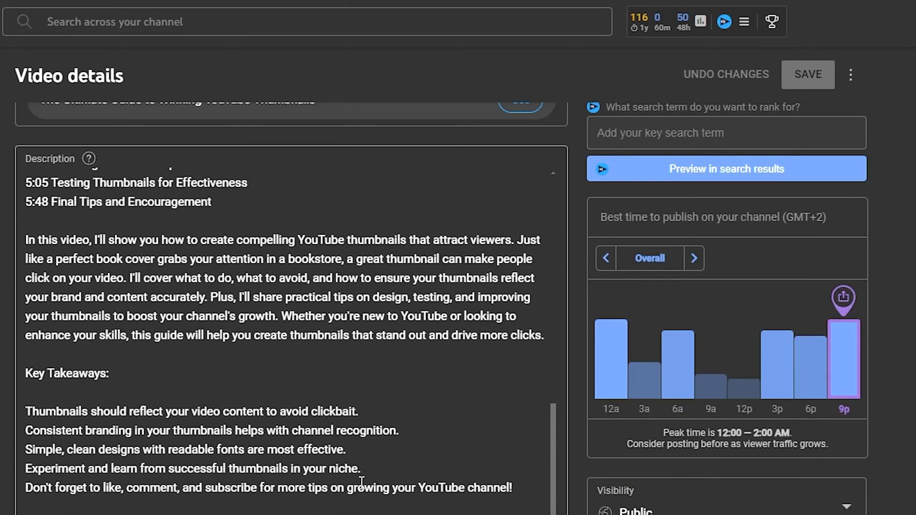
scroll(191, 429, down, 6)
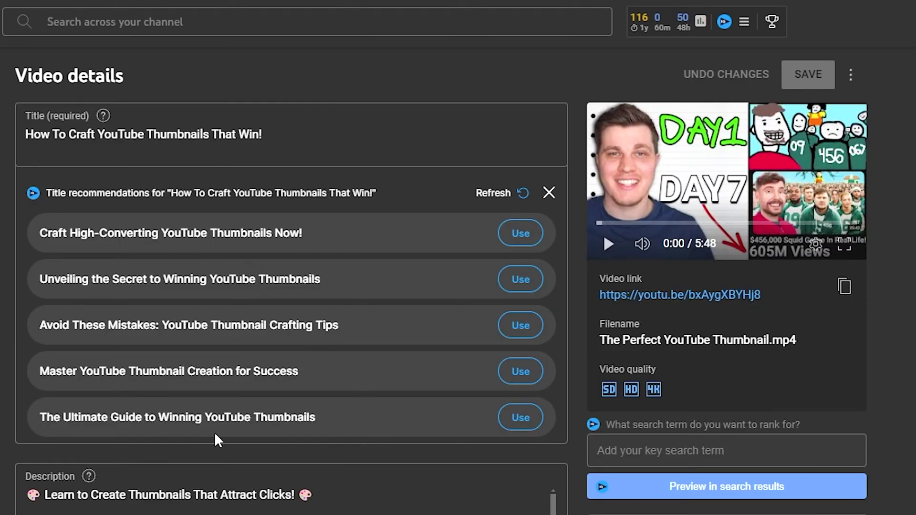
scroll(297, 291, down, 10)
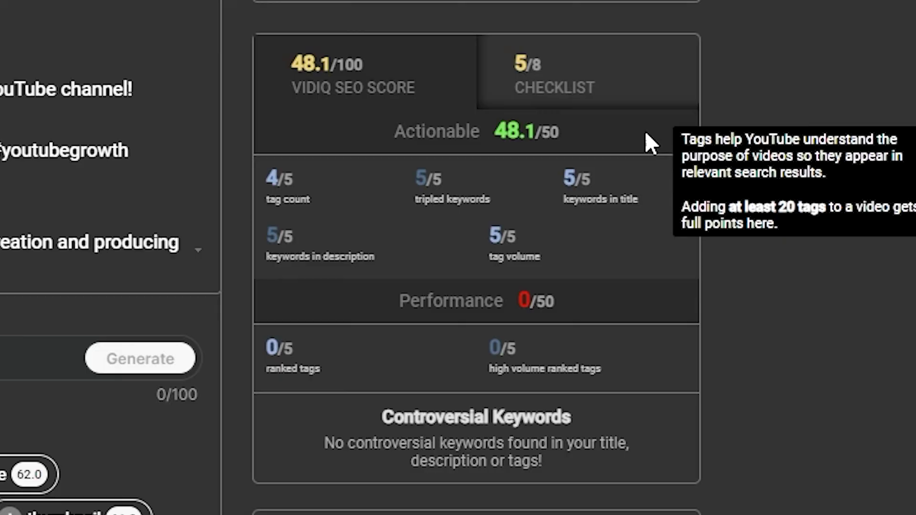
Review the eight-item SEO checklist results and the 'Videos To Gain Views From' list.
click(564, 77)
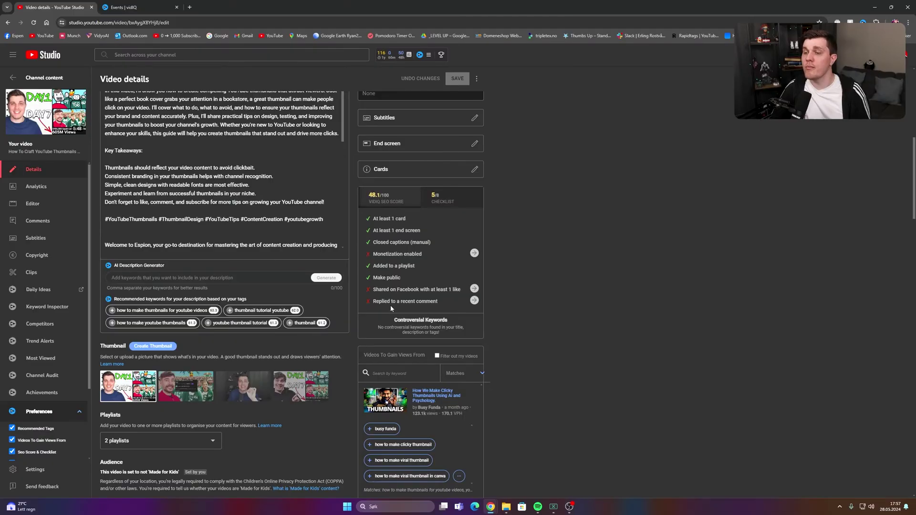
scroll(463, 266, down, 1)
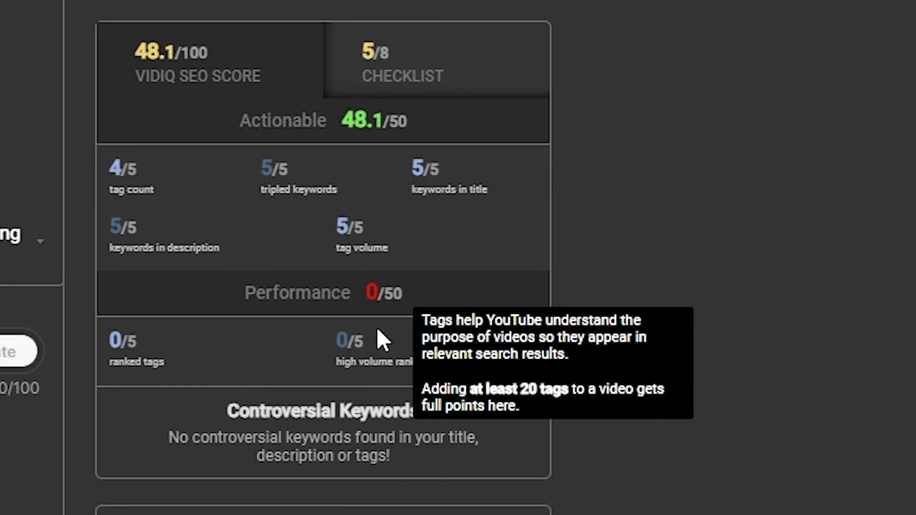
scroll(447, 354, down, 5)
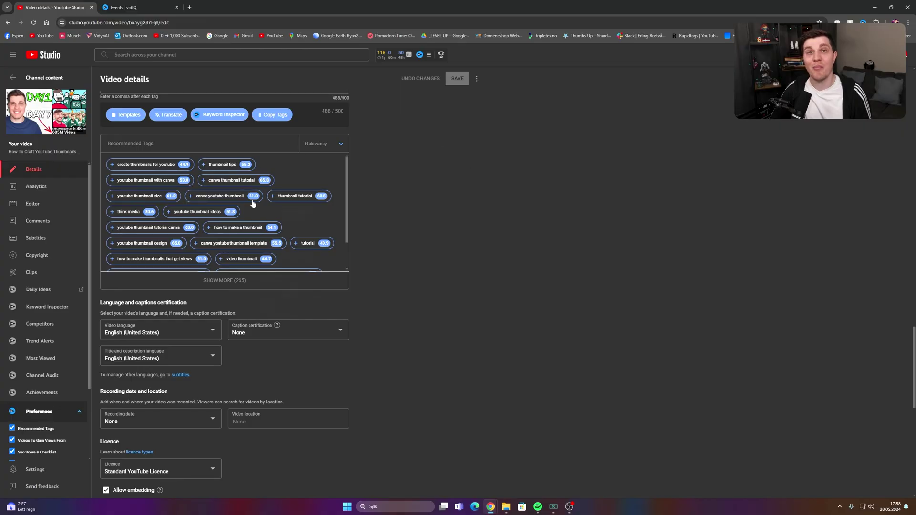
mouse_move(347, 141)
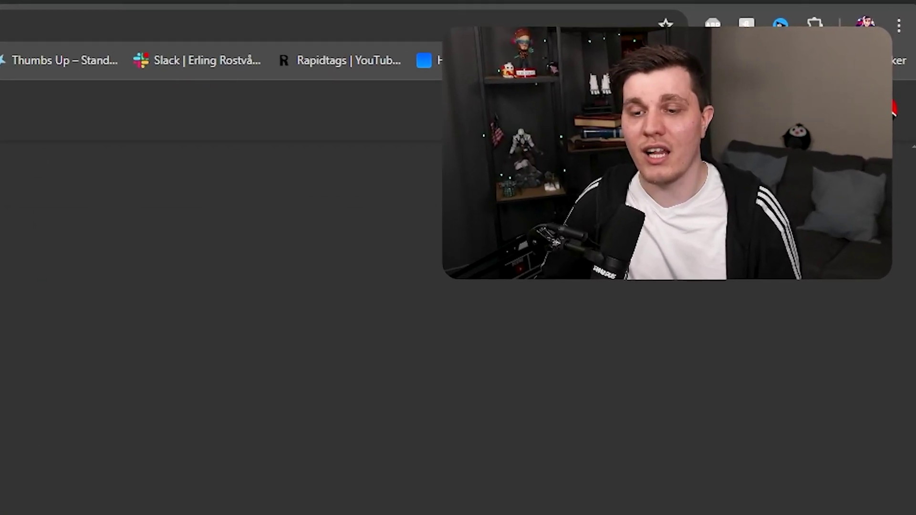